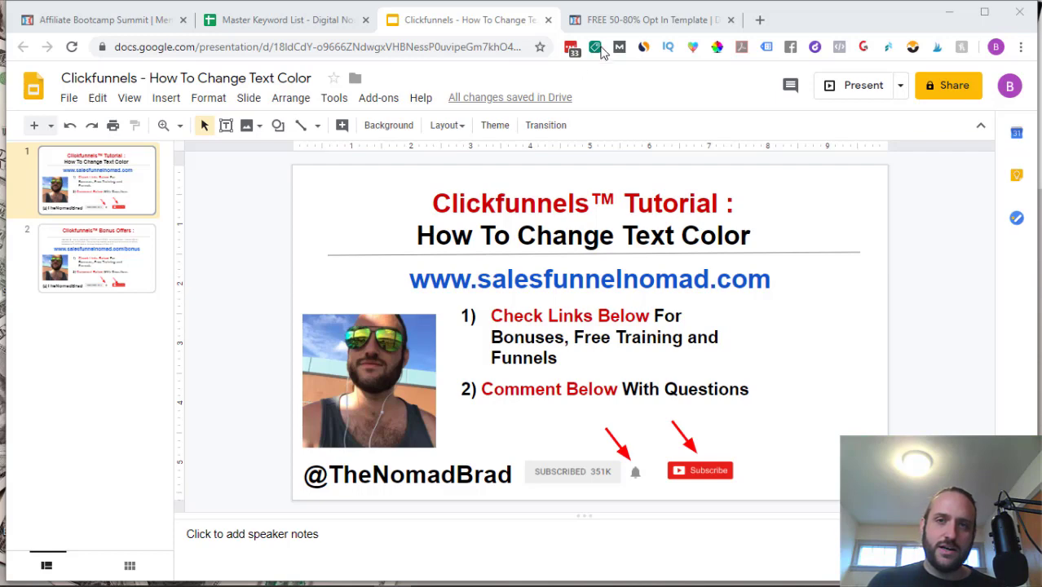
- Switch to the ClickFunnels editor for the FREE 50-80% Opt In Template page
{"action": "left_click", "coordinate": [701, 20]}
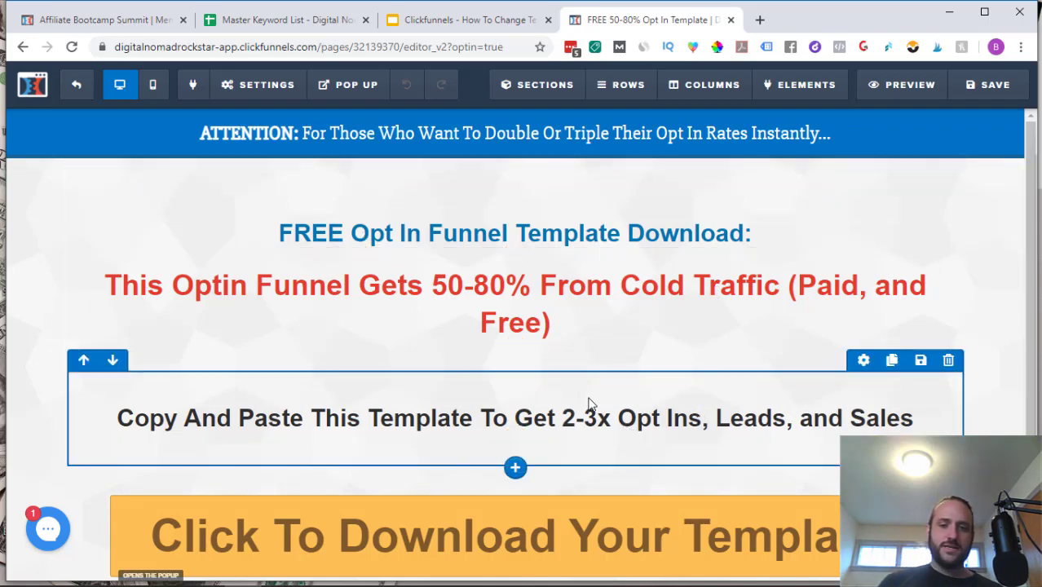
{"action": "left_click", "coordinate": [643, 426]}
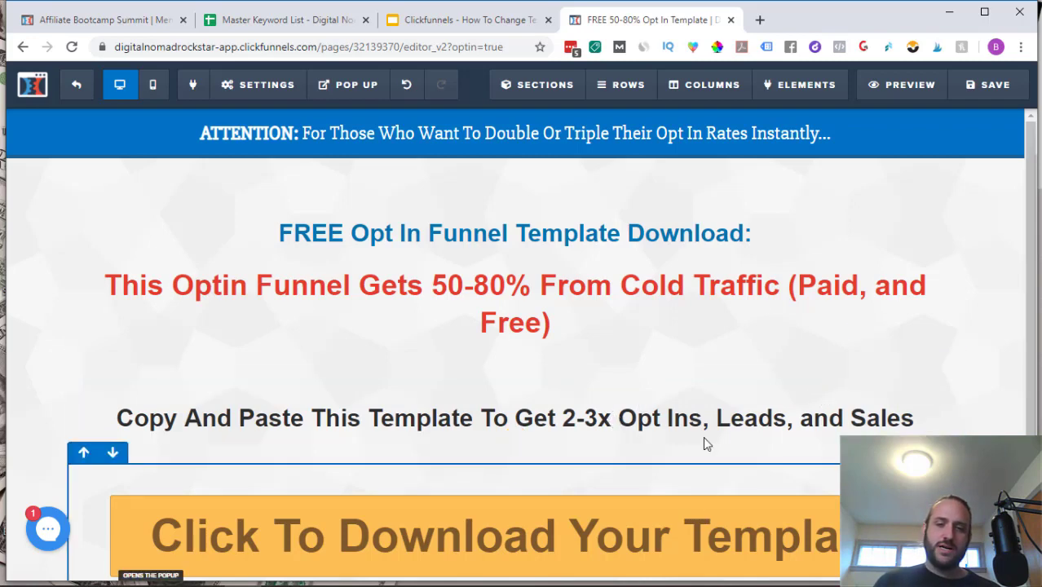
{"action": "scroll", "coordinate": [705, 443], "scroll_direction": "down", "scroll_amount": 1}
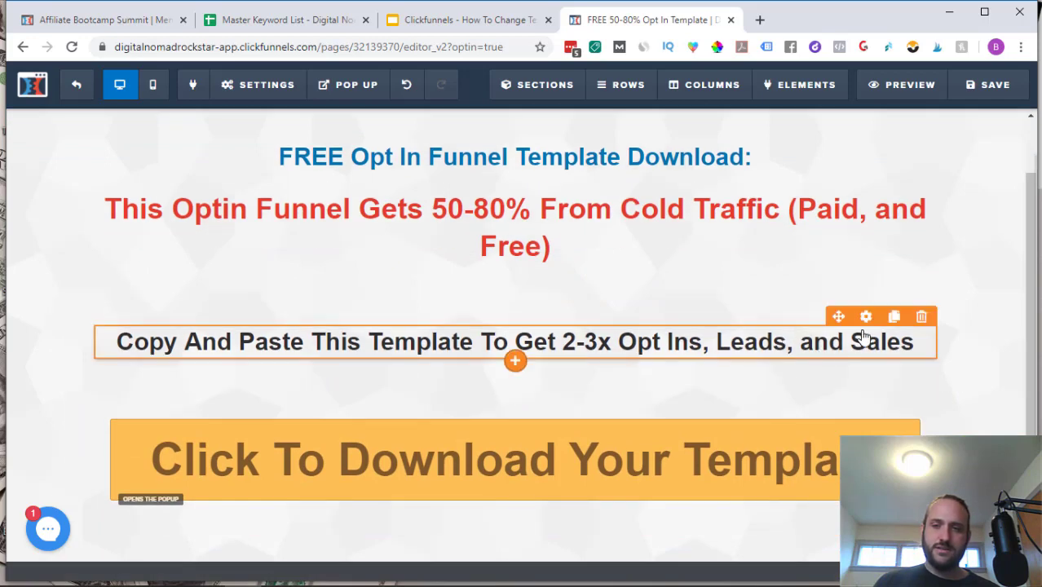
{"action": "left_click", "coordinate": [894, 315]}
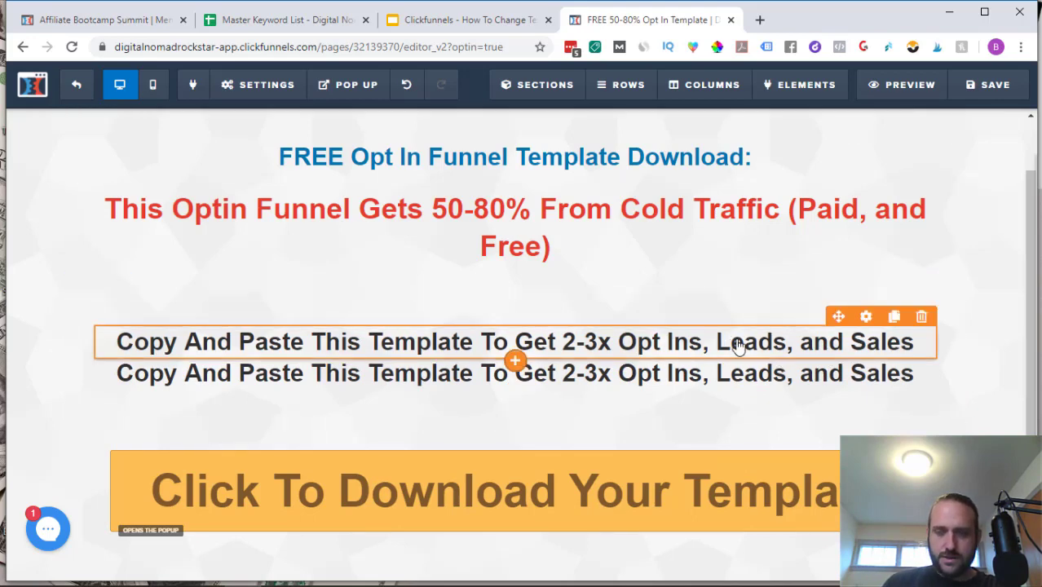
- Open the Copy And Paste headline's settings panel, review its options, then close it
{"action": "left_click", "coordinate": [866, 317]}
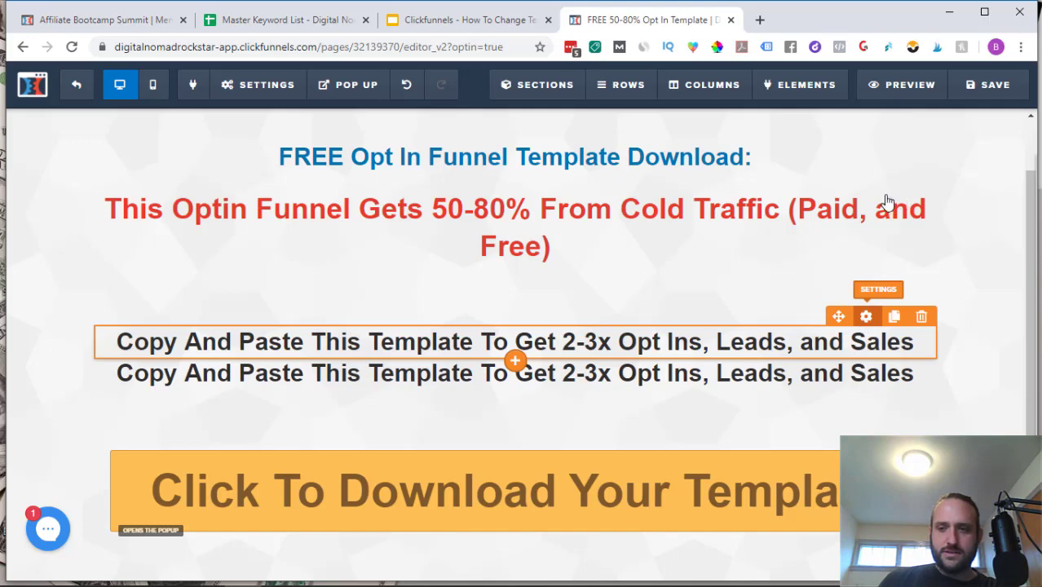
{"action": "scroll", "coordinate": [832, 299], "scroll_direction": "down", "scroll_amount": 2}
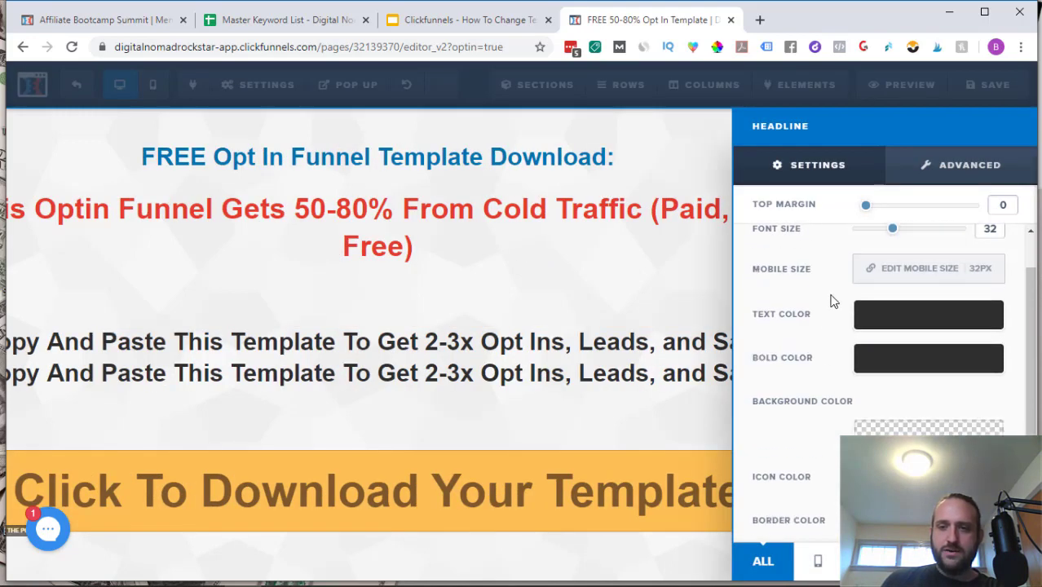
{"action": "scroll", "coordinate": [835, 302], "scroll_direction": "up", "scroll_amount": 2}
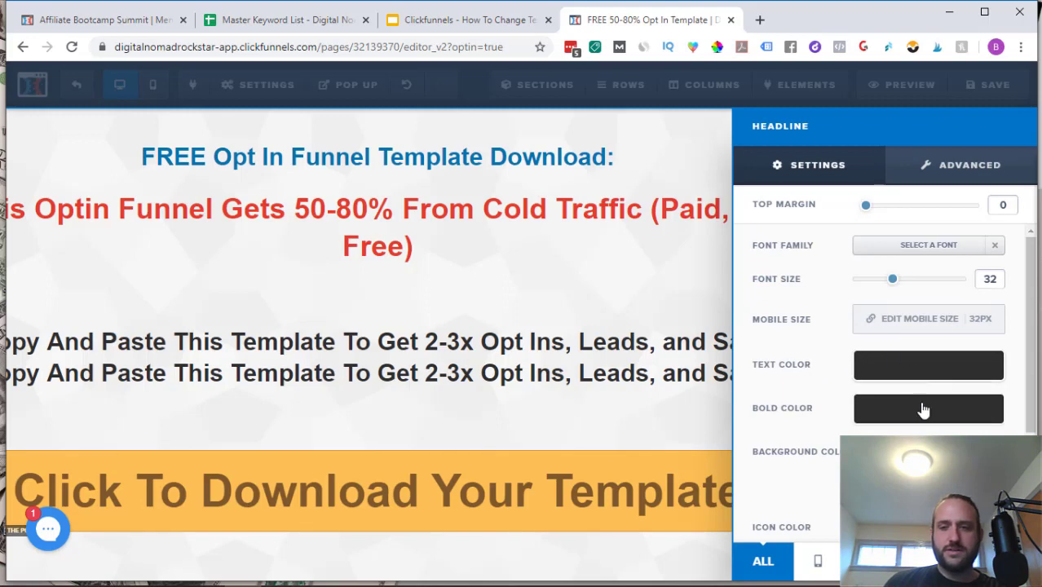
{"action": "left_click", "coordinate": [574, 355]}
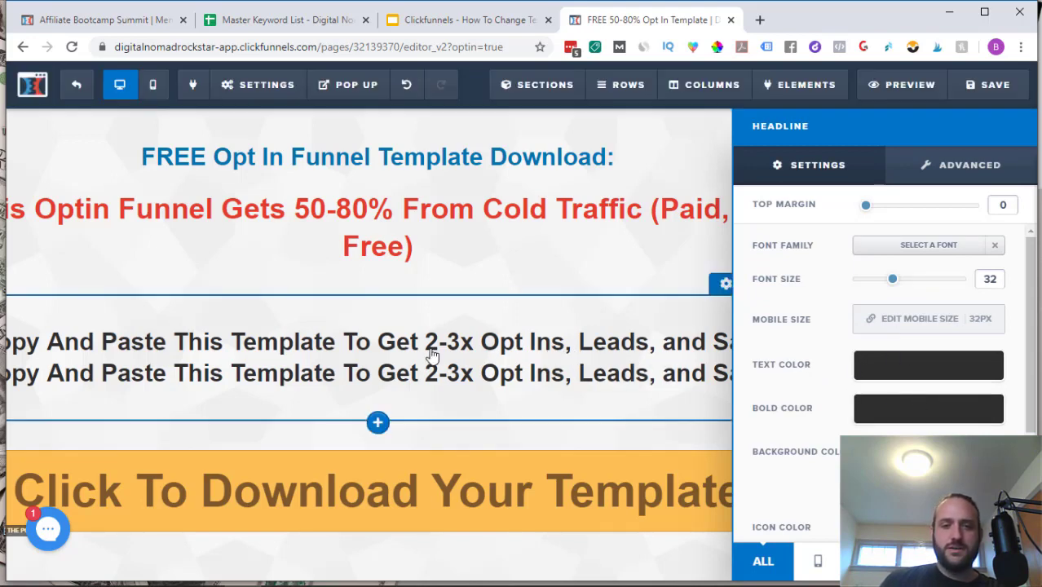
- Unbold 'To Get 2-3x Opt Ins, Leads, and Sales', keeping 'Copy And Paste This Template' bold
{"action": "double_click", "coordinate": [458, 342]}
{"action": "key", "text": "Right"}
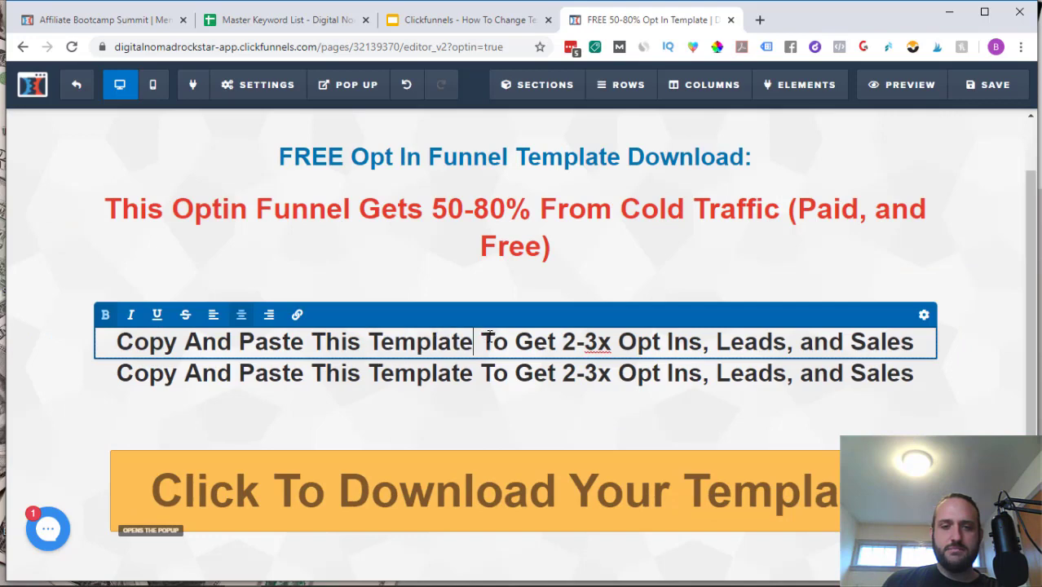
{"action": "left_click_drag", "start_coordinate": [480, 342], "coordinate": [913, 348]}
{"action": "key", "text": "ctrl+b"}
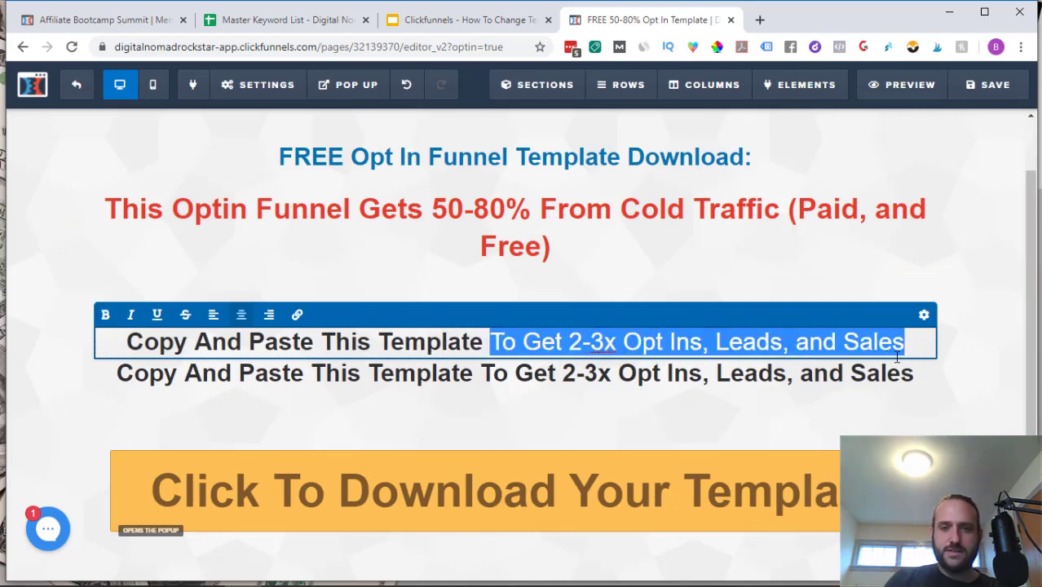
{"action": "key", "text": "Right"}
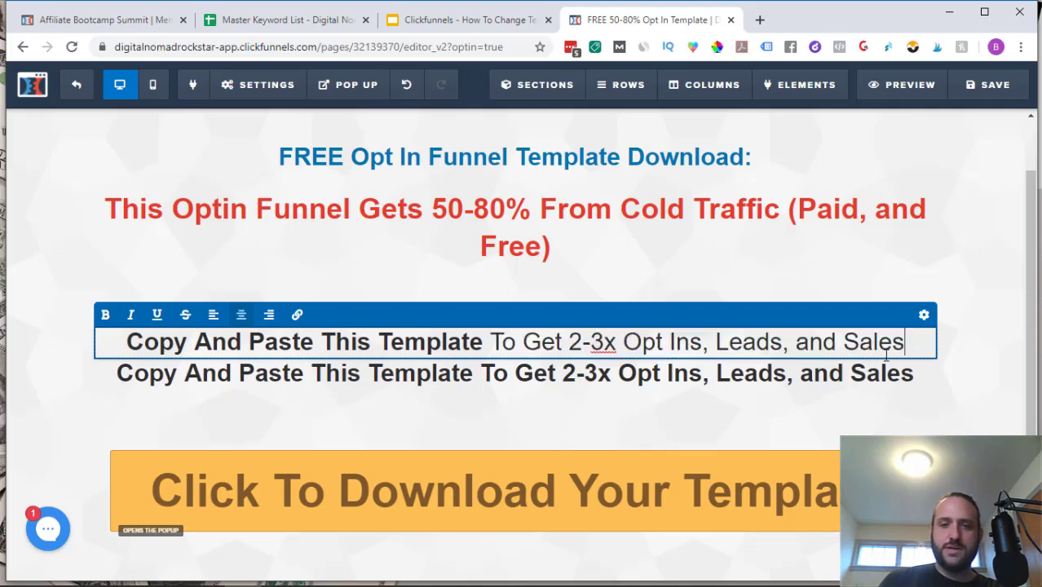
{"action": "left_click_drag", "start_coordinate": [491, 341], "coordinate": [917, 346]}
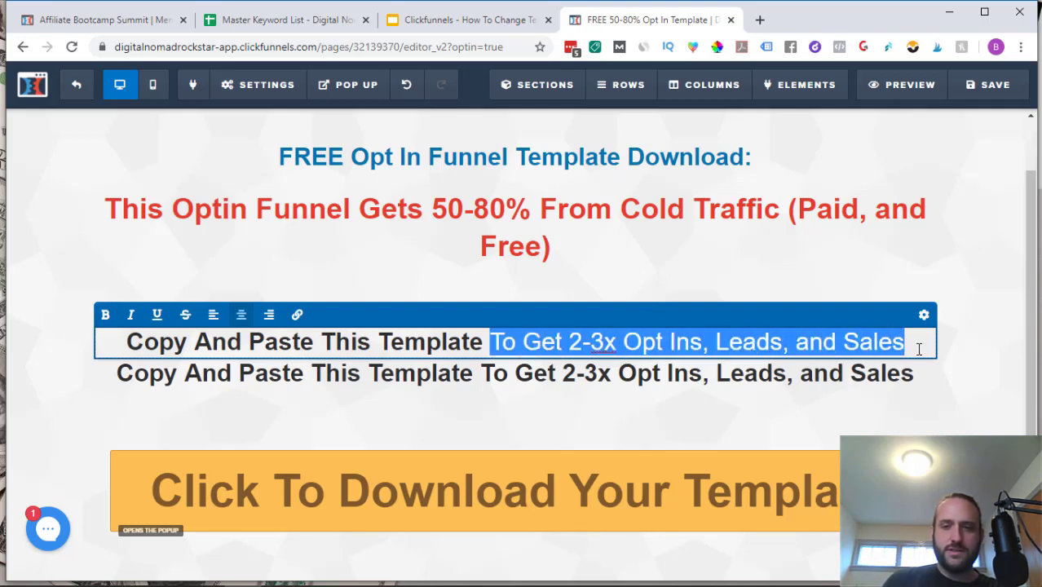
{"action": "left_click", "coordinate": [106, 316]}
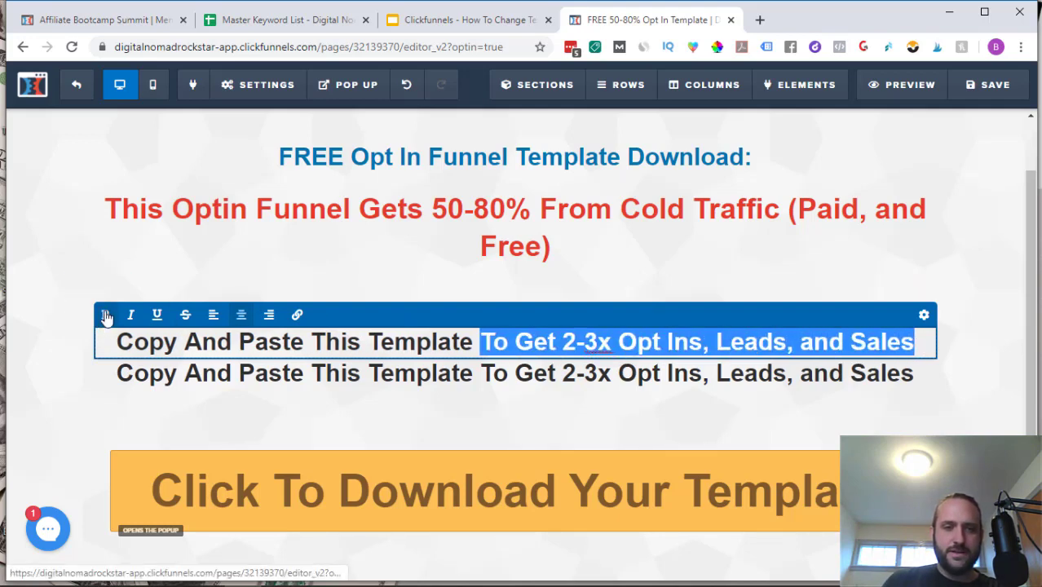
{"action": "left_click", "coordinate": [106, 317]}
{"action": "left_click", "coordinate": [919, 352]}
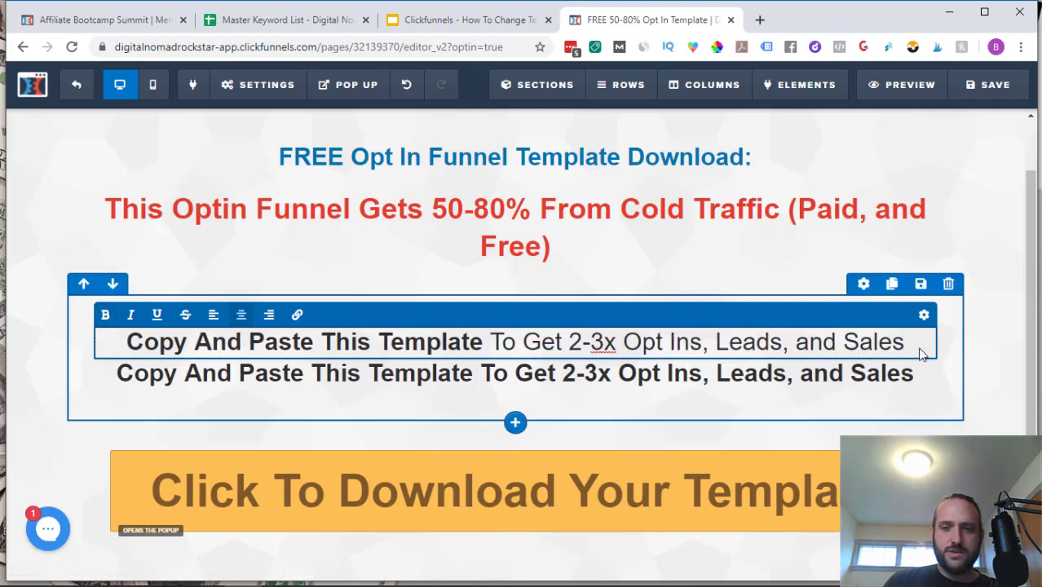
{"action": "left_click", "coordinate": [952, 351]}
- Set the headline's text colour to red in its settings
{"action": "mouse_move", "coordinate": [909, 339]}
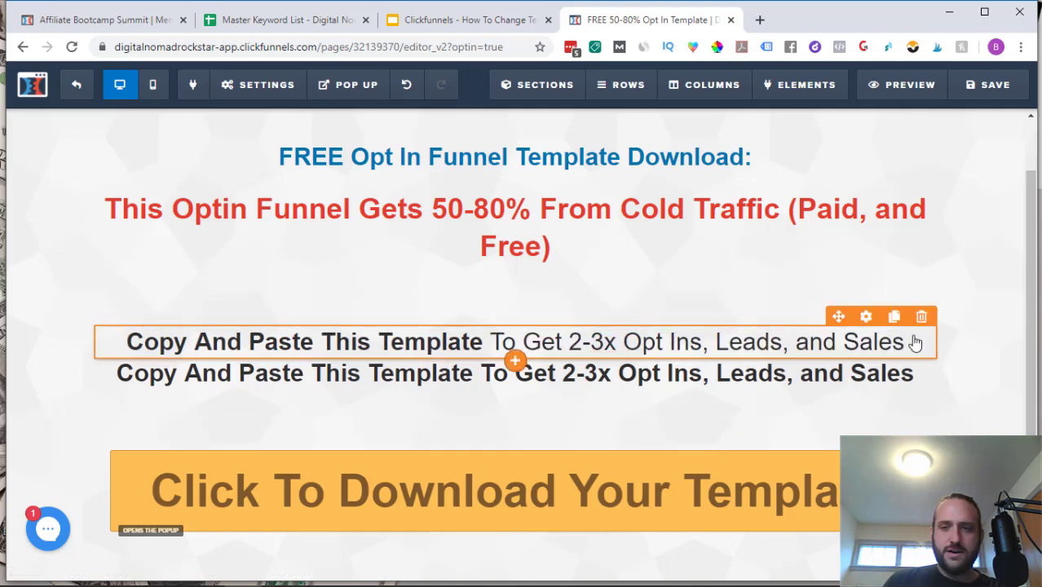
{"action": "left_click", "coordinate": [865, 318]}
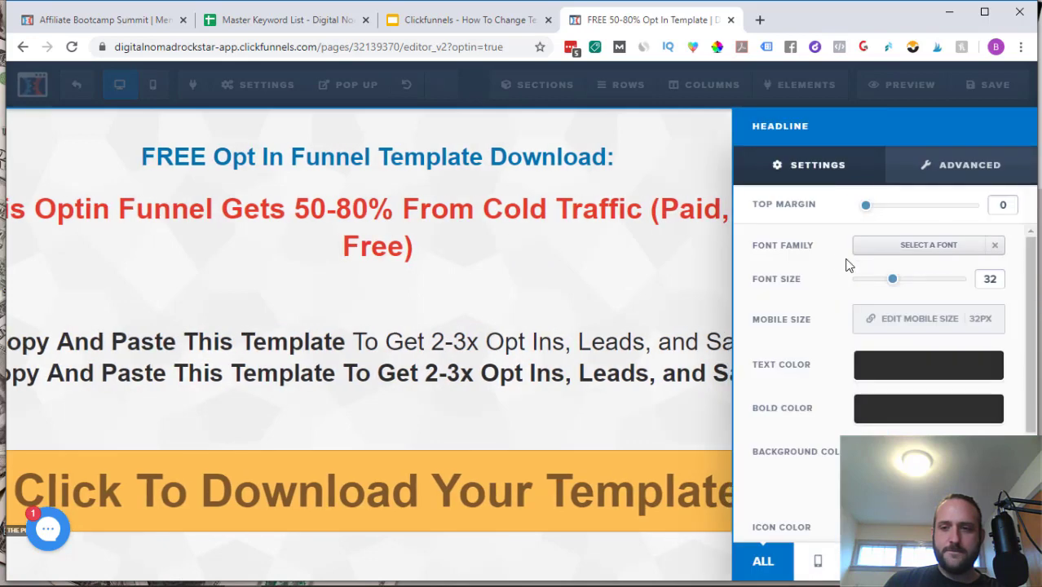
{"action": "left_click", "coordinate": [929, 369]}
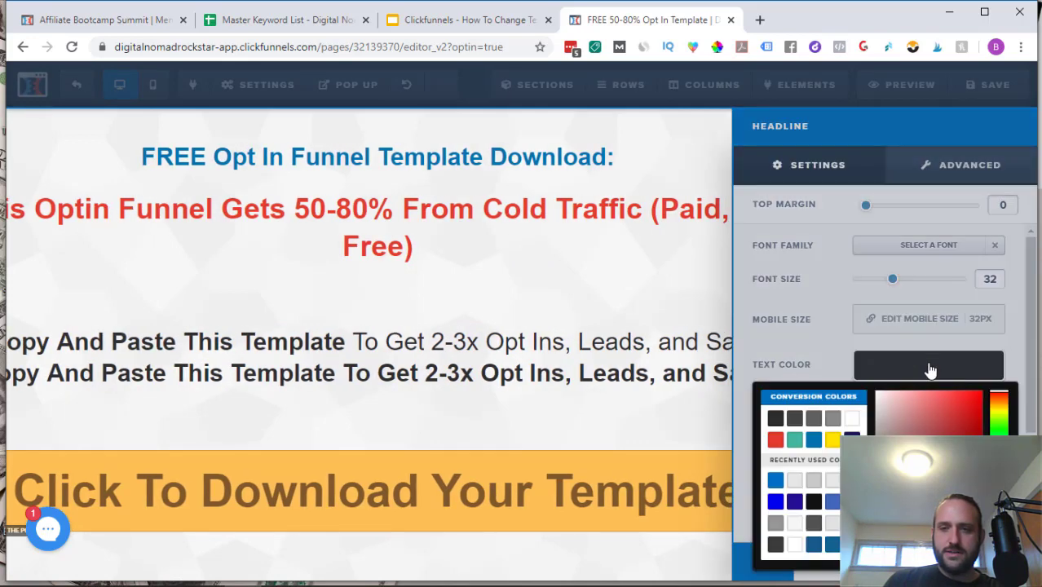
{"action": "left_click_drag", "start_coordinate": [963, 435], "coordinate": [978, 403]}
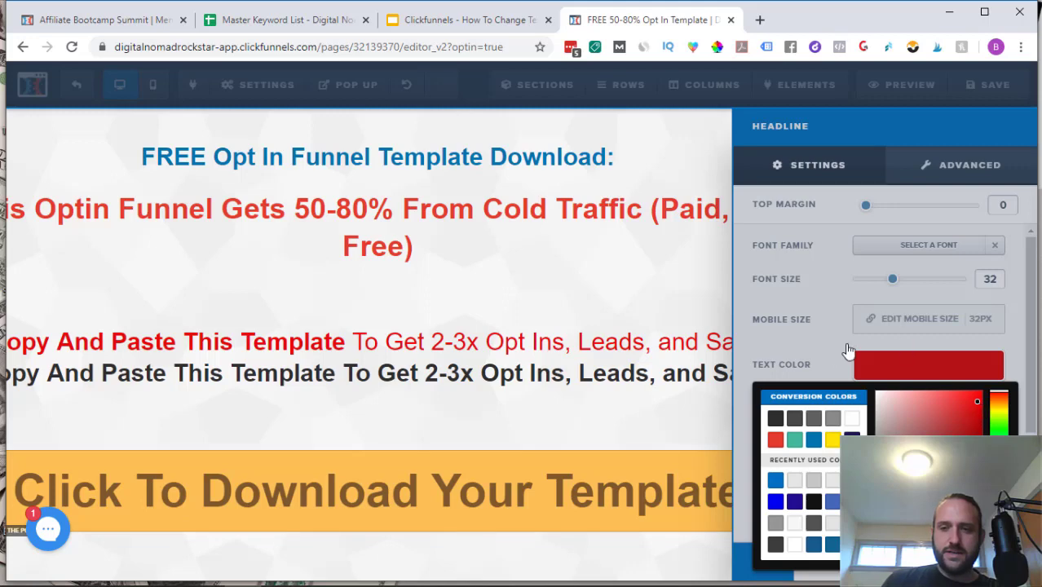
{"action": "left_click", "coordinate": [807, 367]}
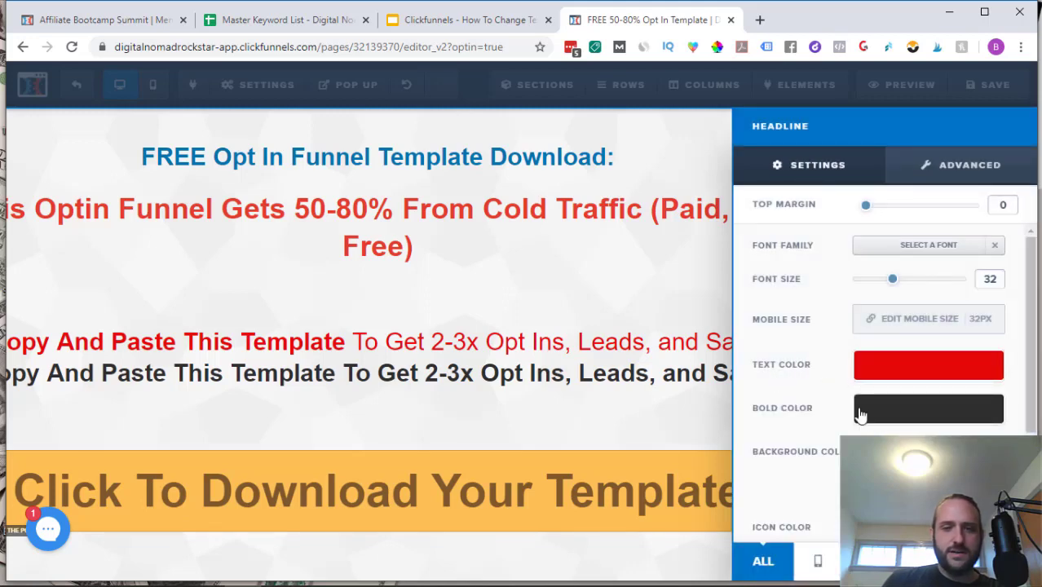
- Set the headline's bold colour to teal (#42b99f) and close the settings
{"action": "left_click", "coordinate": [924, 410]}
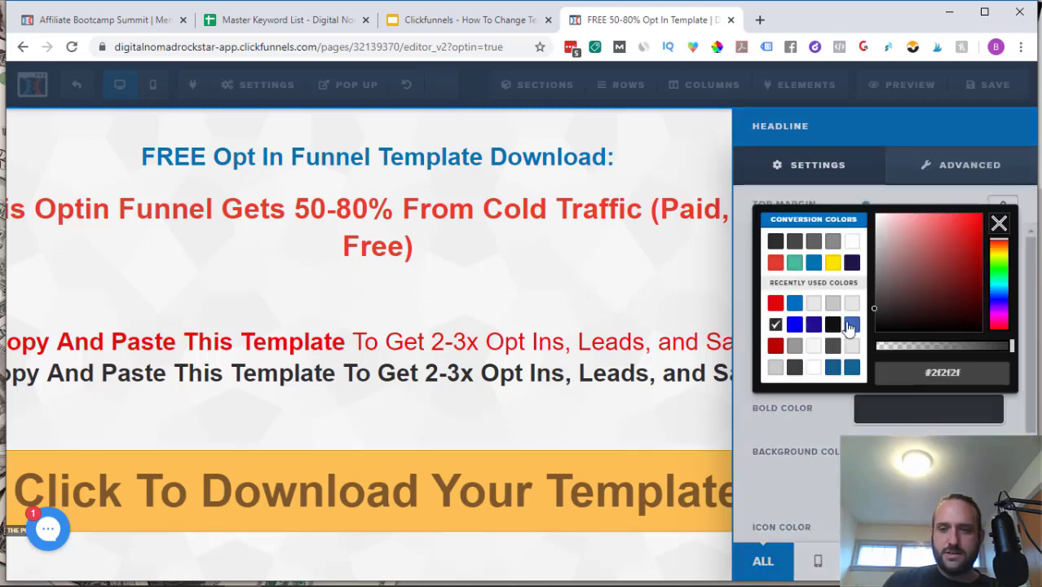
{"action": "left_click", "coordinate": [815, 326]}
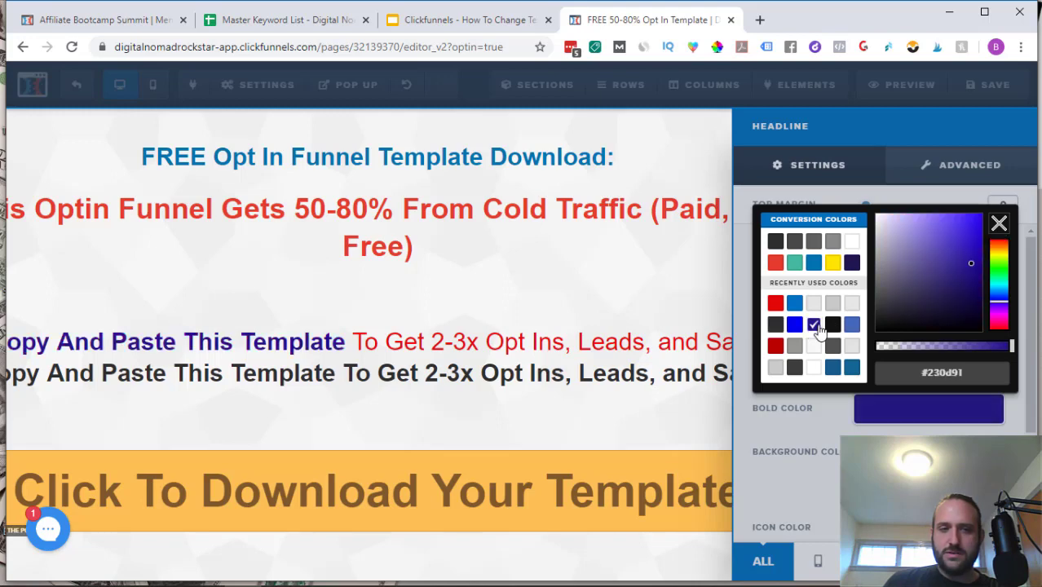
{"action": "left_click", "coordinate": [793, 261]}
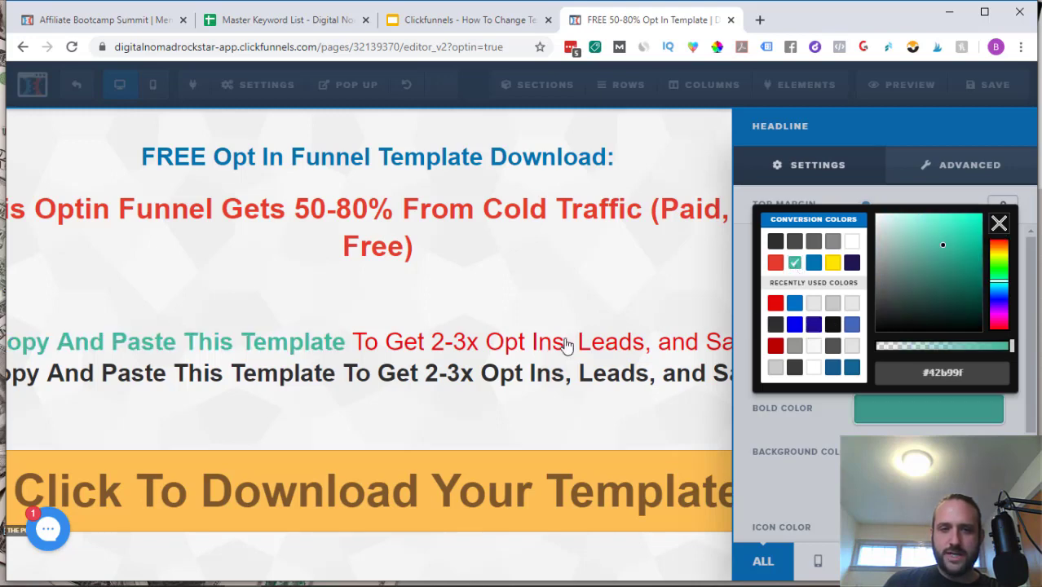
{"action": "left_click", "coordinate": [533, 328]}
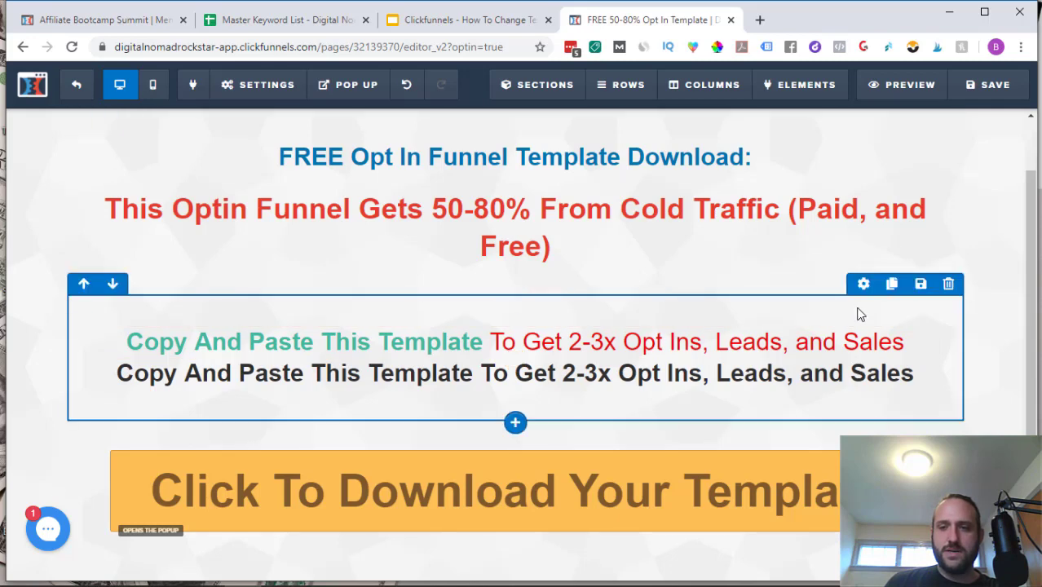
- Clone the headline row, delete the duplicate with OK, and open the 1 Column Row settings
{"action": "left_click", "coordinate": [862, 282]}
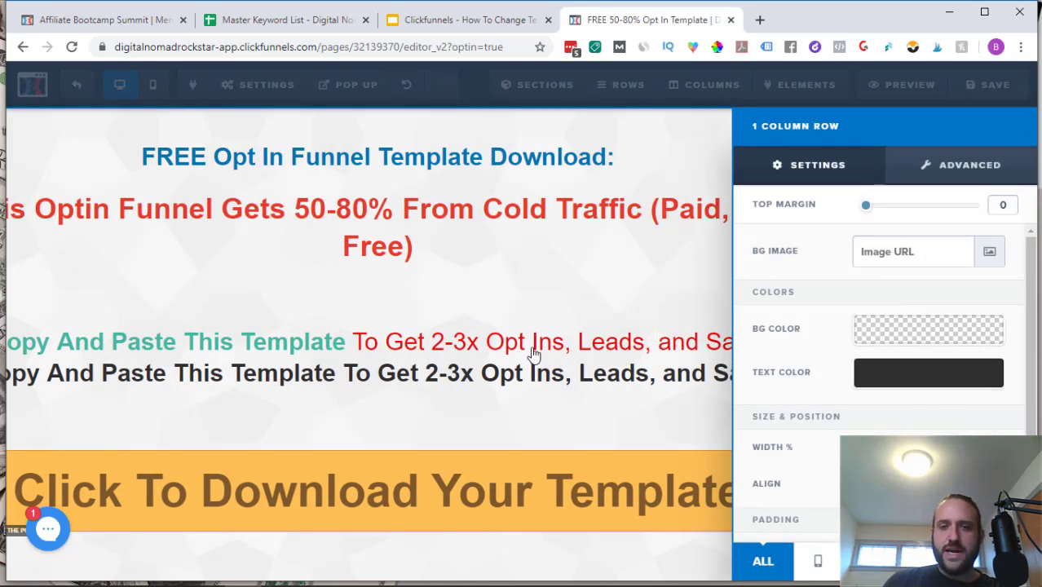
{"action": "left_click", "coordinate": [770, 293]}
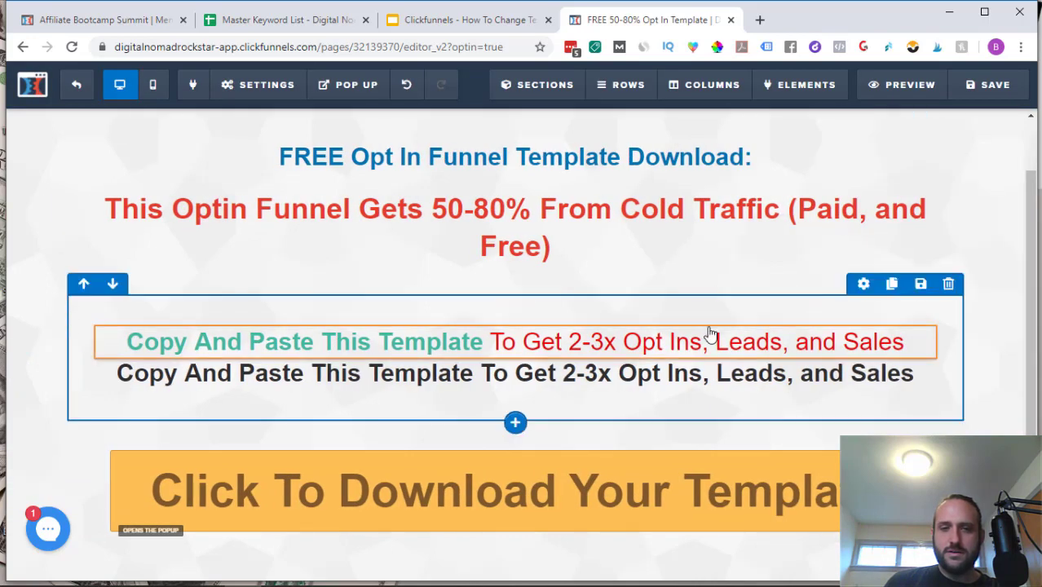
{"action": "left_click", "coordinate": [890, 284]}
{"action": "scroll", "coordinate": [896, 367], "scroll_direction": "down", "scroll_amount": 1}
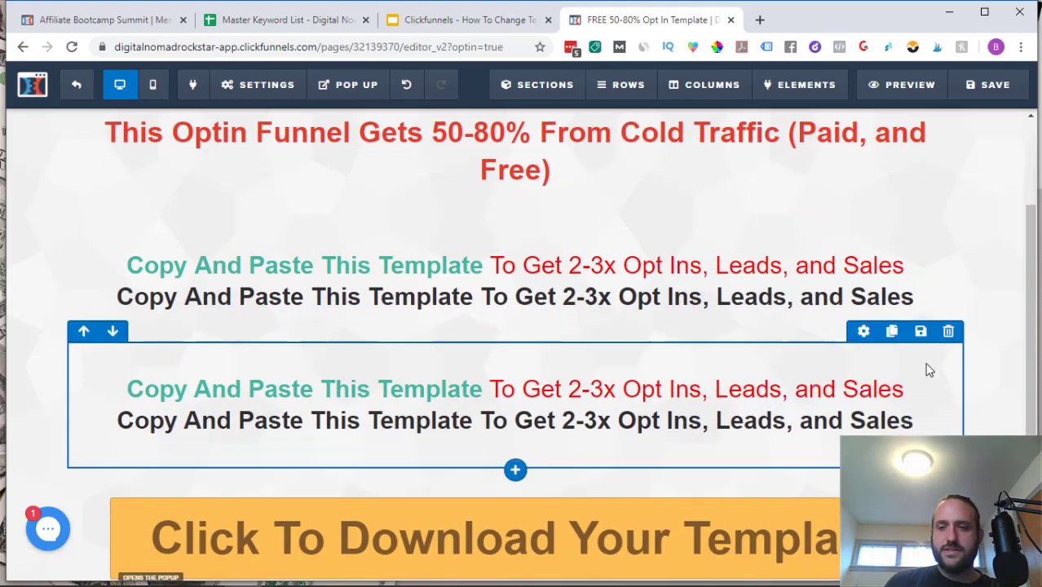
{"action": "left_click", "coordinate": [948, 331]}
{"action": "left_click", "coordinate": [592, 135]}
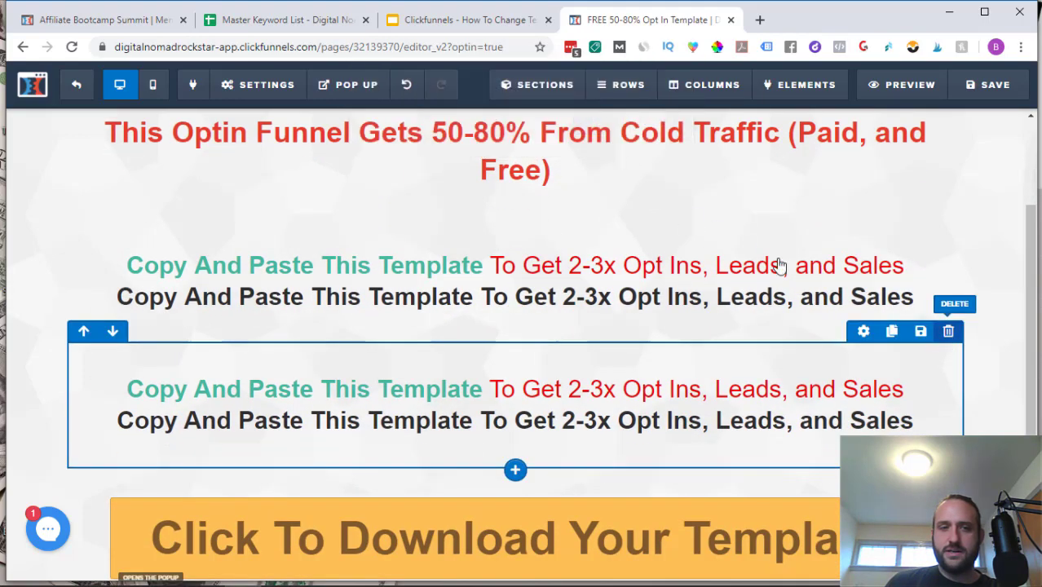
{"action": "scroll", "coordinate": [861, 308], "scroll_direction": "up", "scroll_amount": 2}
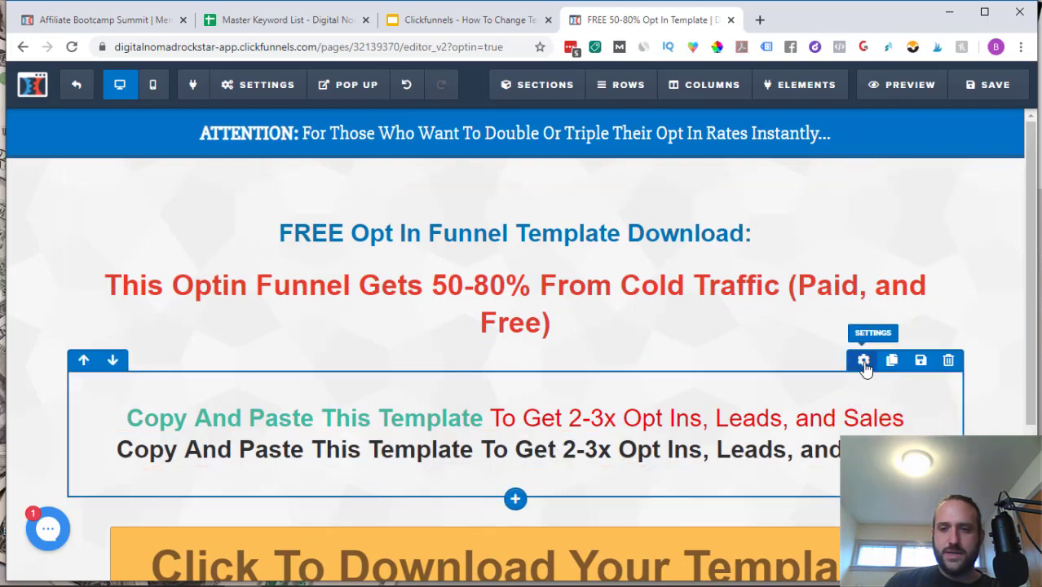
{"action": "left_click", "coordinate": [997, 363]}
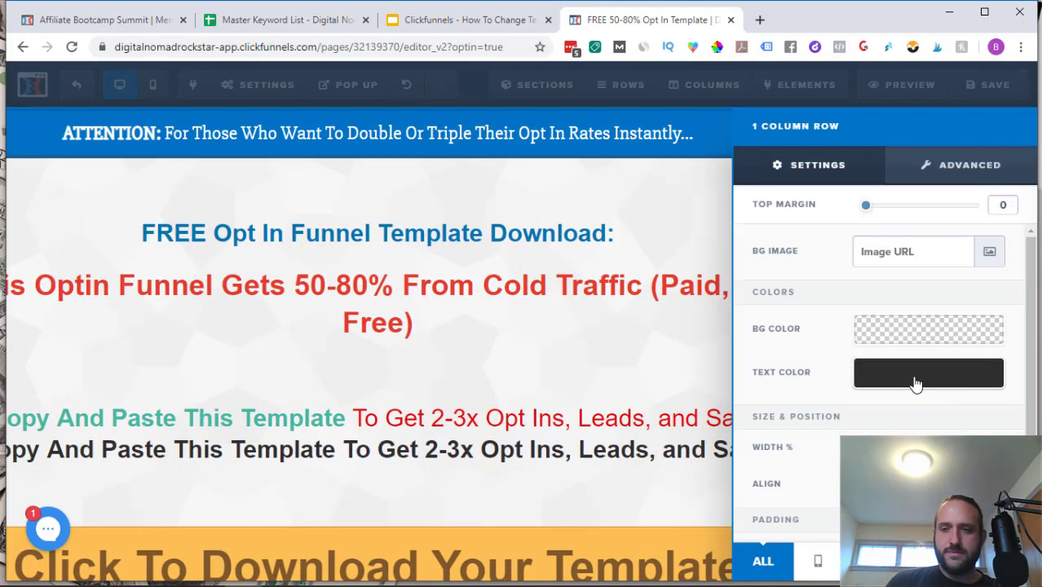
- Set the 1 Column Row text colour to yellow and close the row settings
{"action": "left_click", "coordinate": [939, 383]}
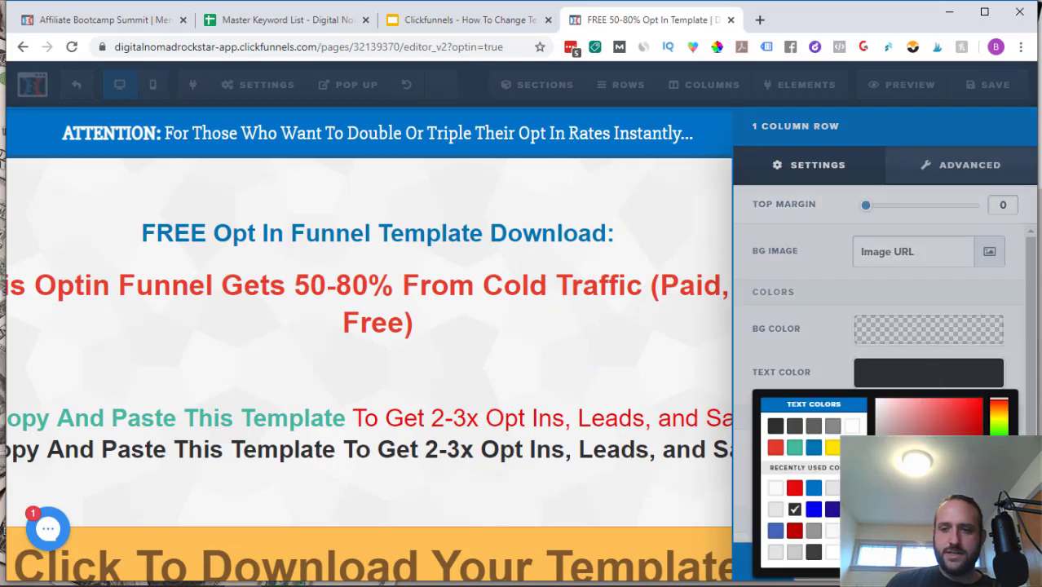
{"action": "left_click", "coordinate": [830, 447]}
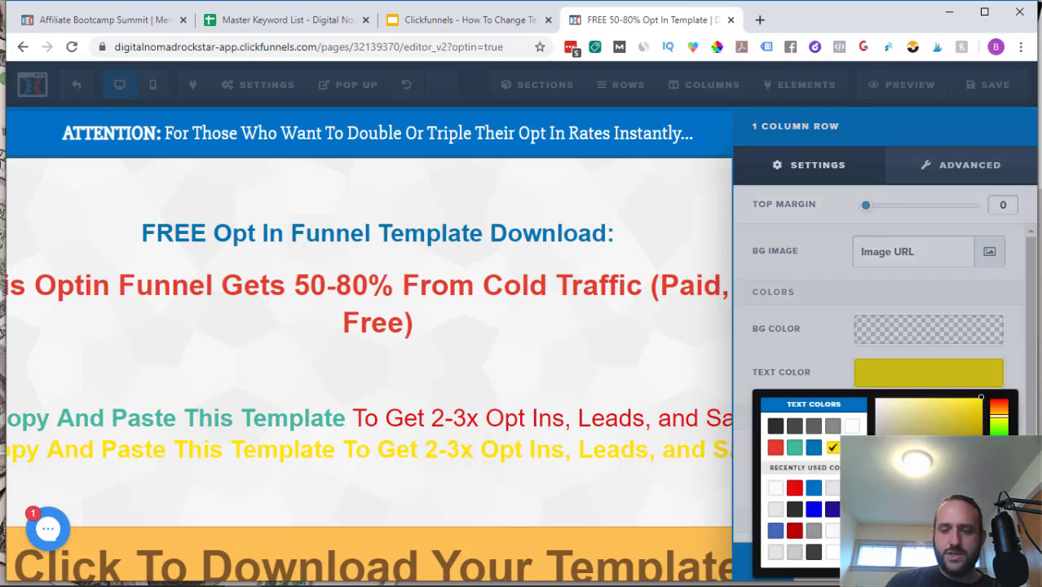
{"action": "left_click", "coordinate": [811, 367]}
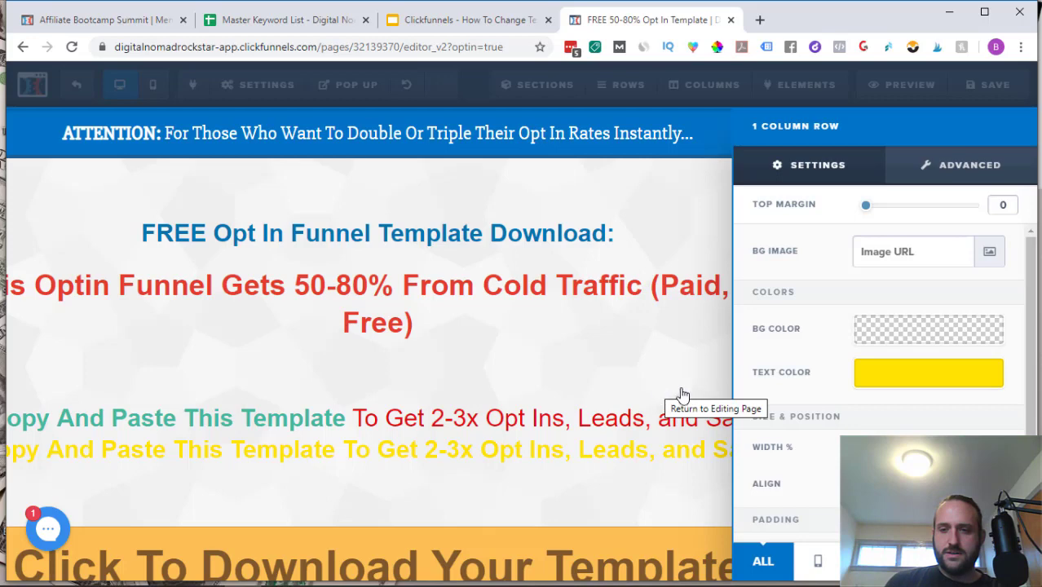
{"action": "scroll", "coordinate": [836, 352], "scroll_direction": "down", "scroll_amount": 3}
{"action": "scroll", "coordinate": [836, 352], "scroll_direction": "up", "scroll_amount": 3}
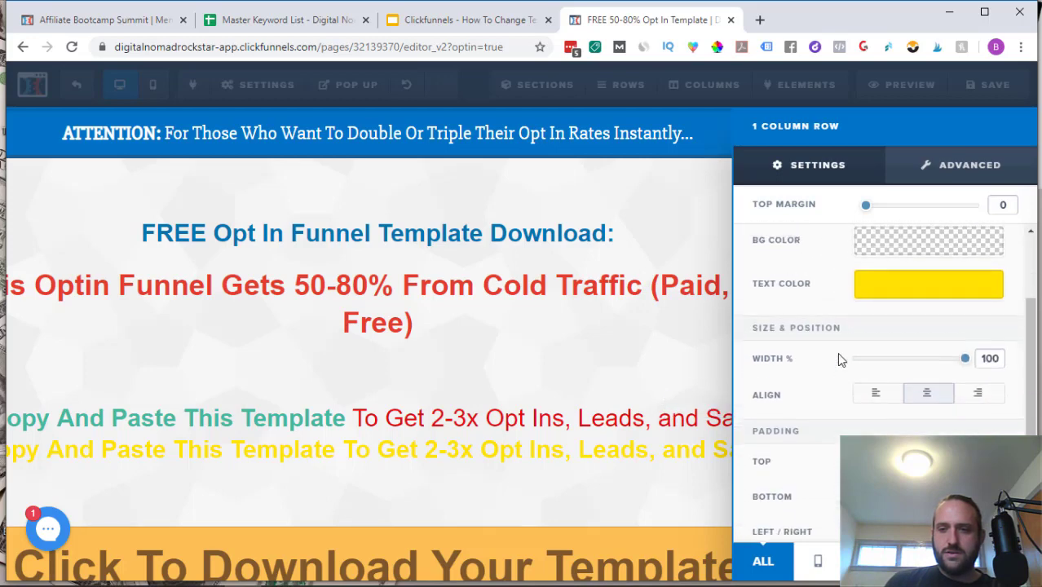
{"action": "left_click", "coordinate": [640, 393]}
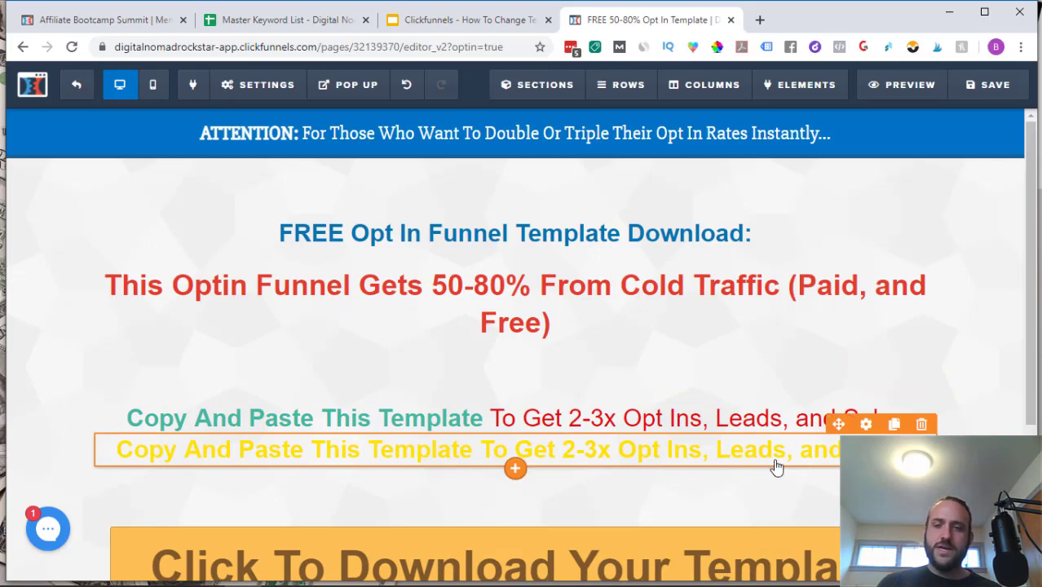
{"action": "left_click", "coordinate": [866, 425]}
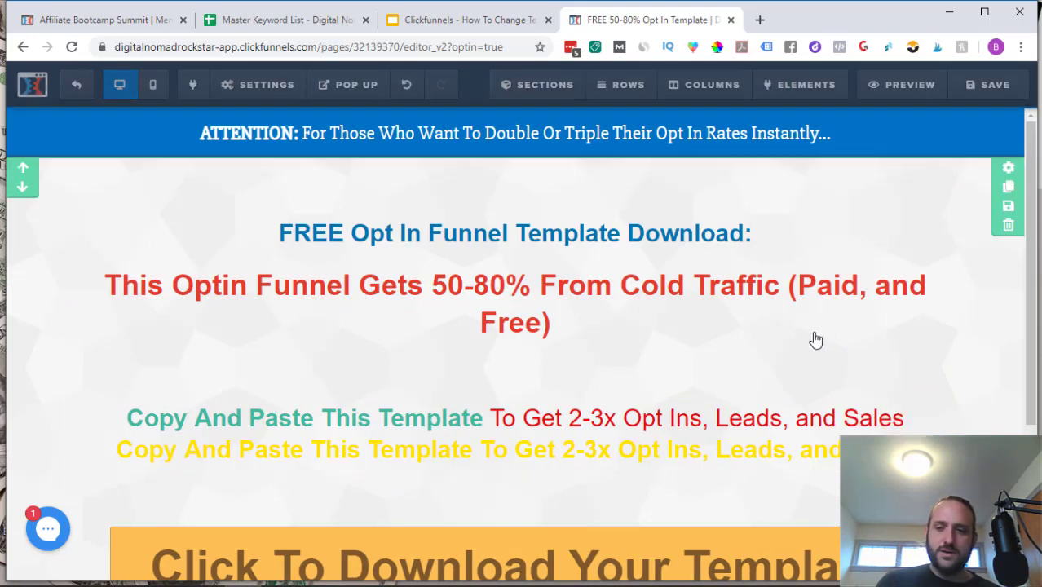
- Change the second headline line's text colour to dark gray and close its settings
{"action": "left_click", "coordinate": [921, 365]}
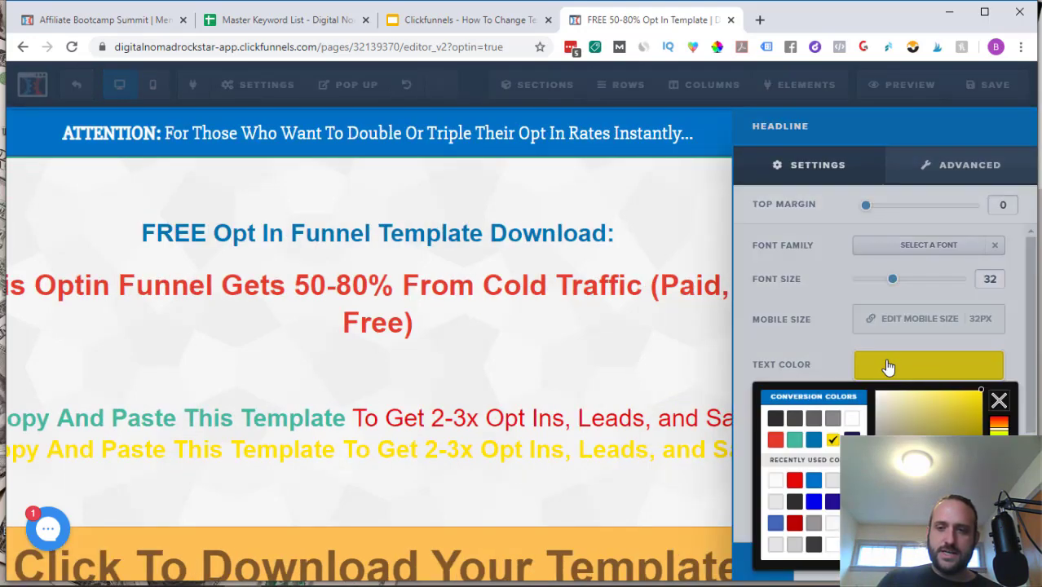
{"action": "left_click", "coordinate": [793, 418]}
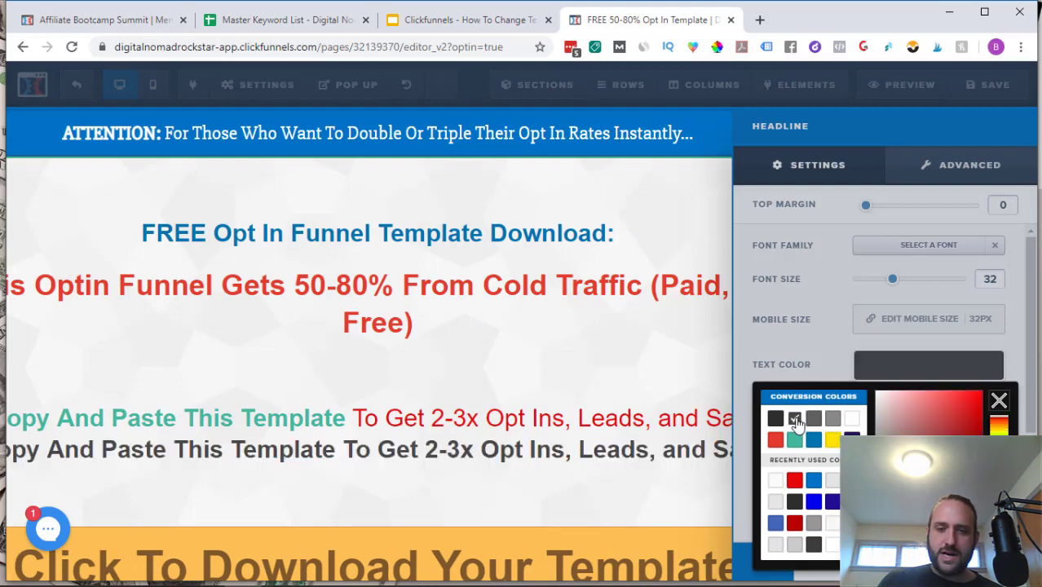
{"action": "left_click", "coordinate": [837, 348]}
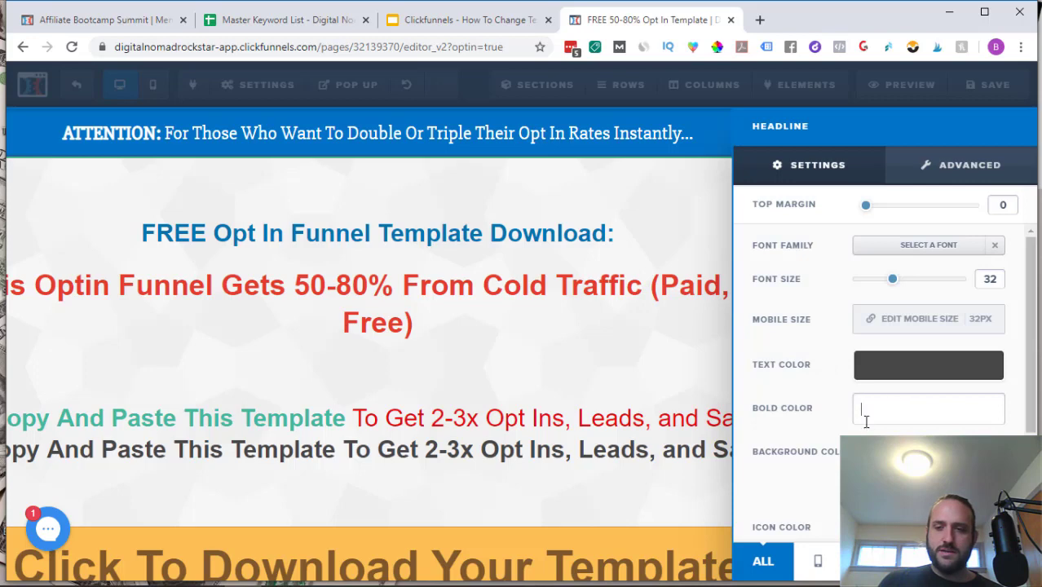
{"action": "left_click", "coordinate": [575, 451]}
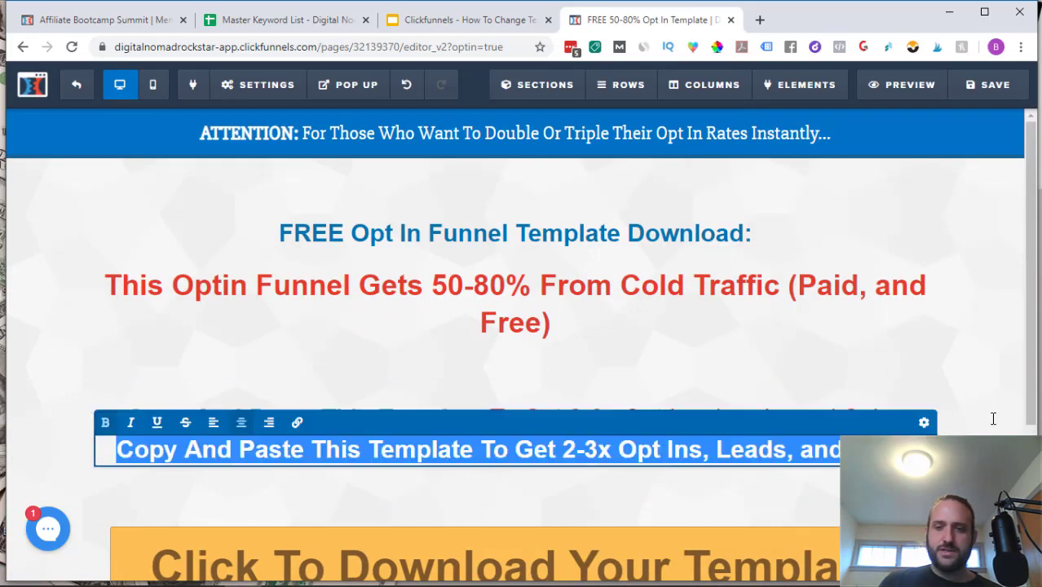
{"action": "left_click", "coordinate": [576, 396]}
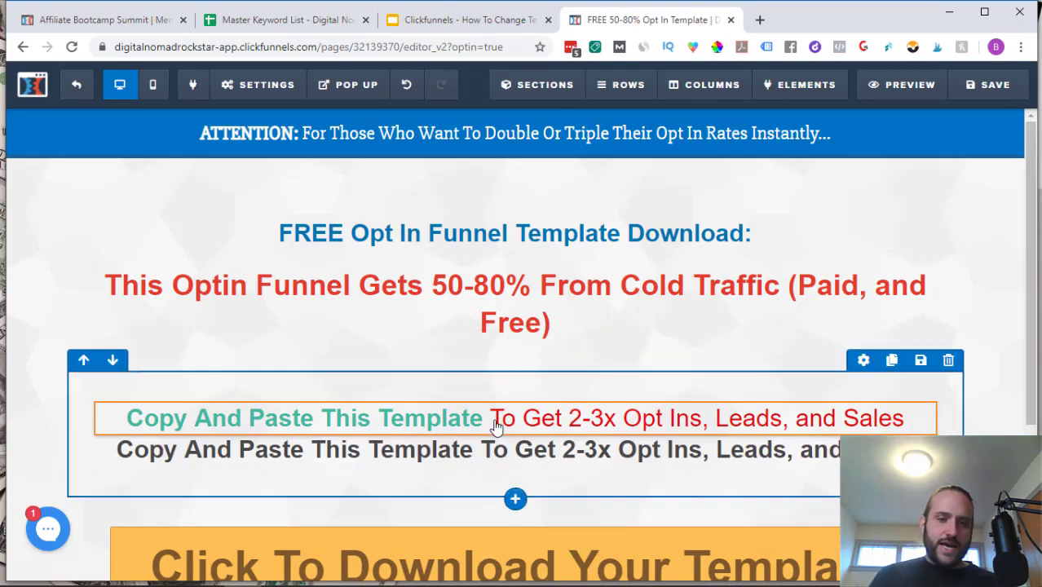
- Switch back to the Google Slides tutorial presentation
{"action": "scroll", "coordinate": [584, 395], "scroll_direction": "down", "scroll_amount": 1}
{"action": "scroll", "coordinate": [584, 396], "scroll_direction": "down", "scroll_amount": 1}
{"action": "scroll", "coordinate": [586, 373], "scroll_direction": "up", "scroll_amount": 2}
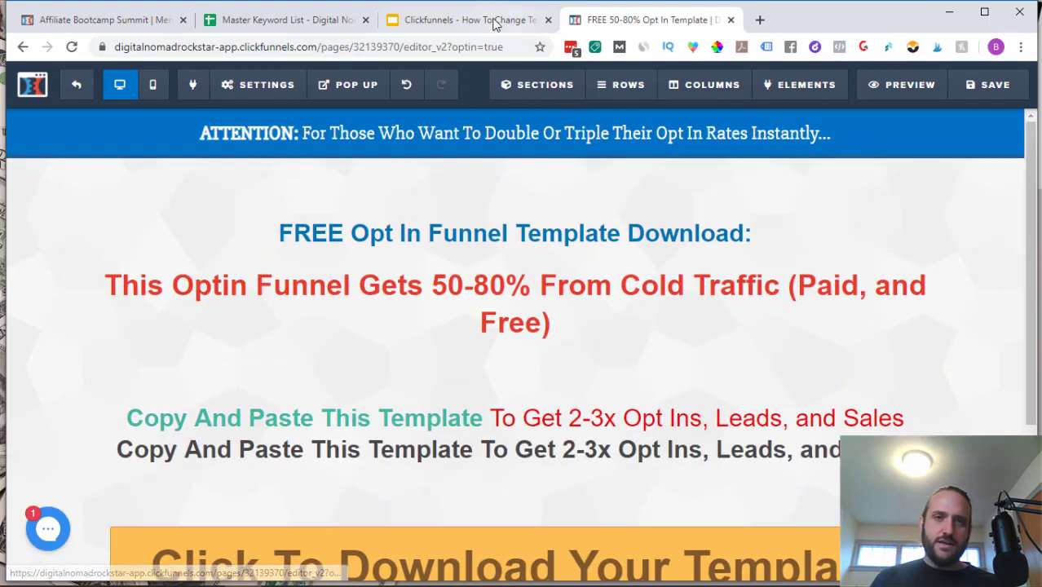
{"action": "left_click", "coordinate": [481, 23]}
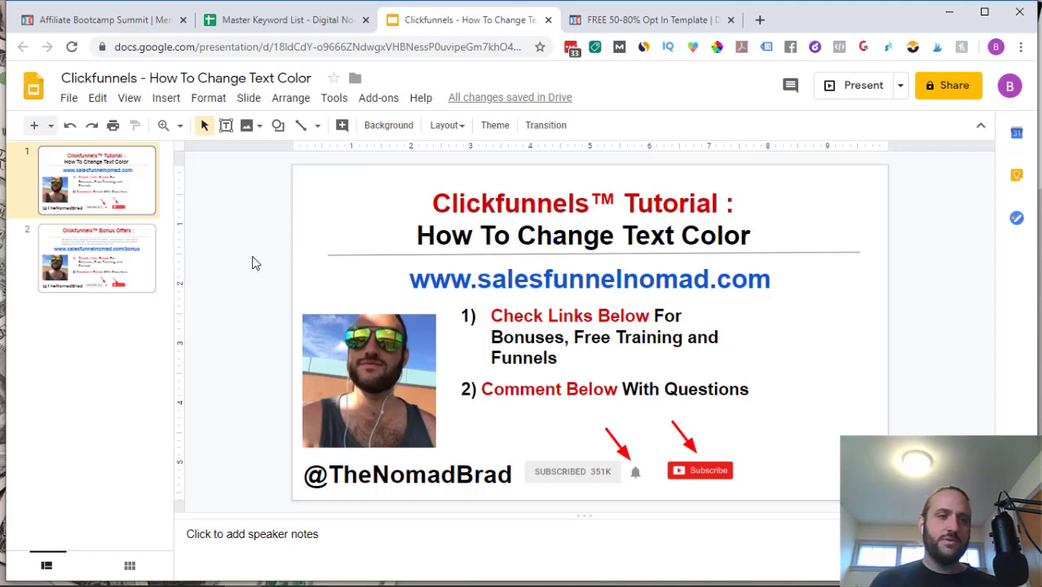
- Move to slide 2, Clickfunnels™ Bonus Offers
{"action": "key", "text": "Down"}
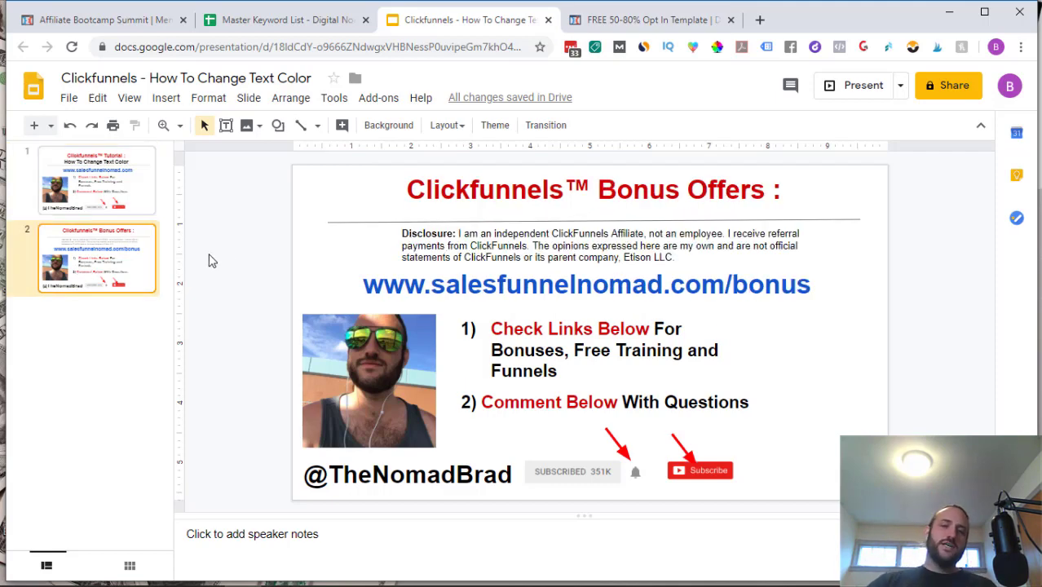